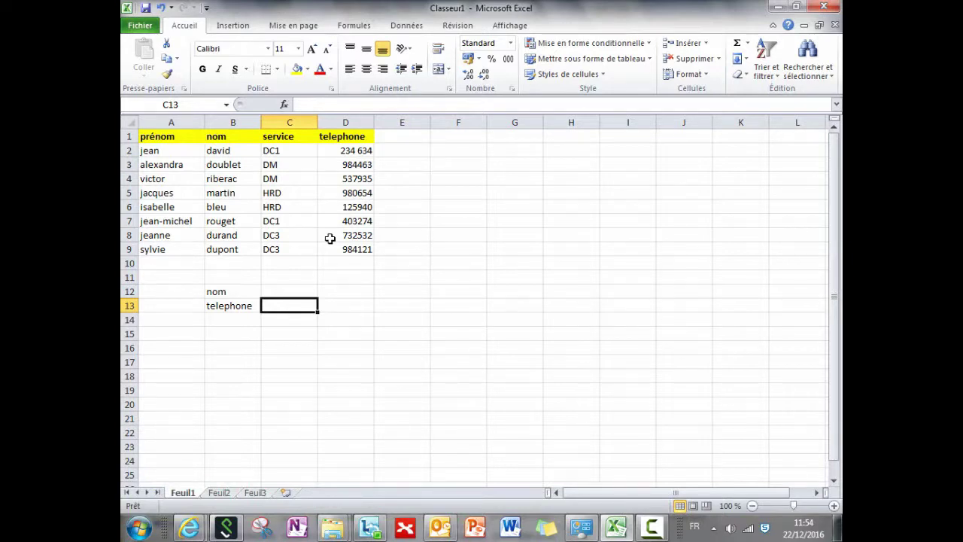
Enter the surname from row 8 of the contact list into cell C12 as the nom value
click(279, 289)
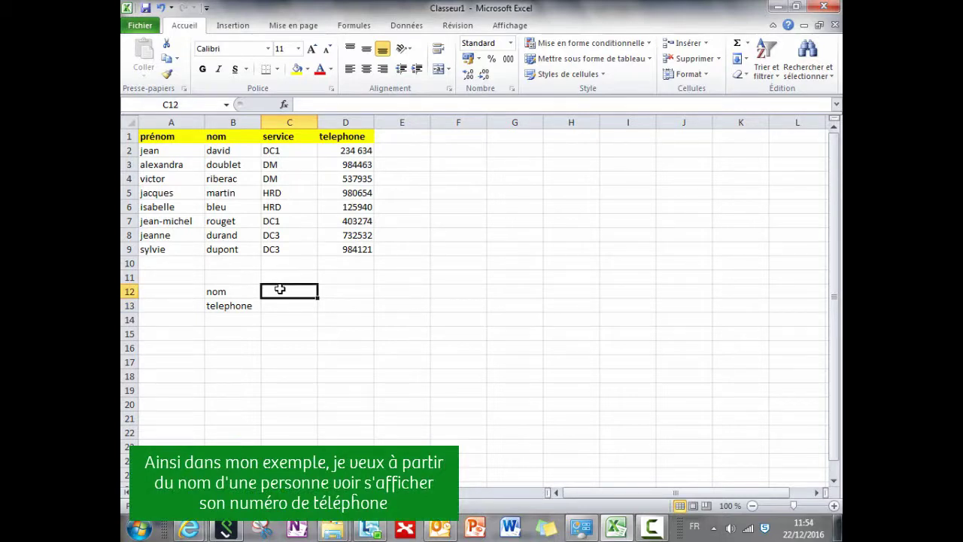
text(duran)
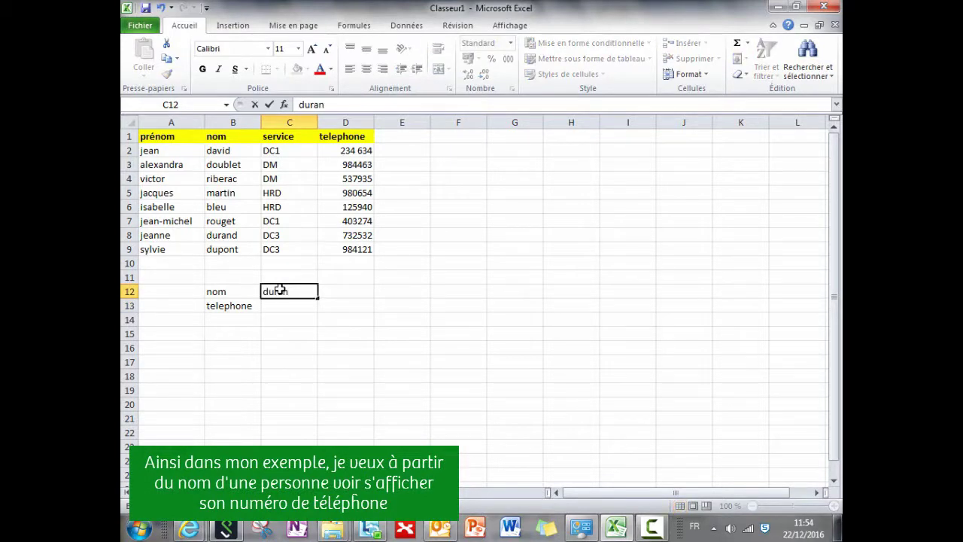
text(d)
key(Return)
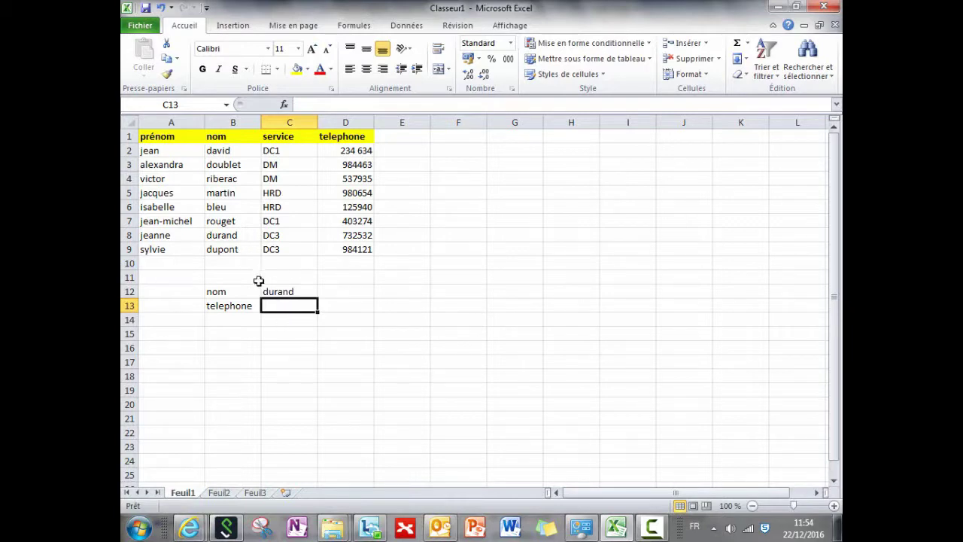
Start a RECHERCHEV formula in cell C13 with C12 as the lookup value
text(=)
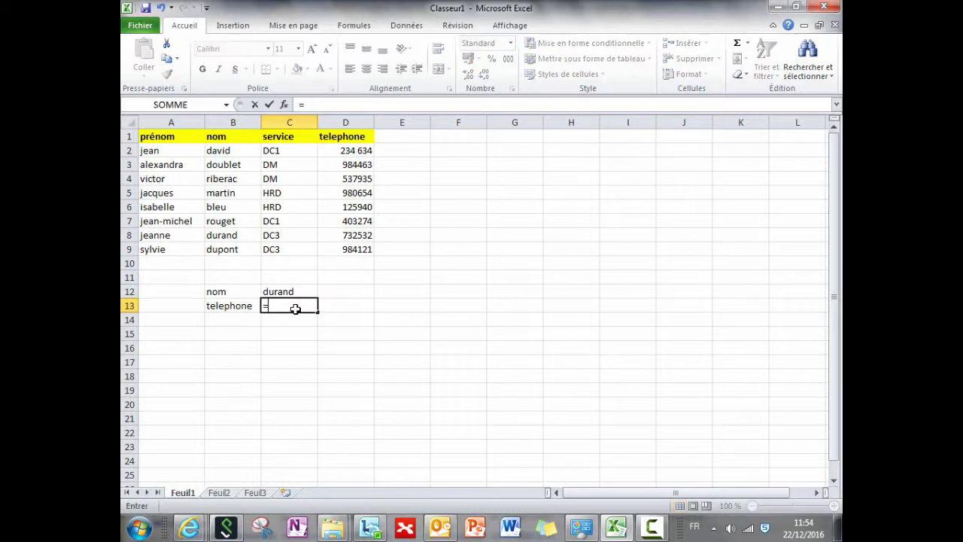
text(recherche)
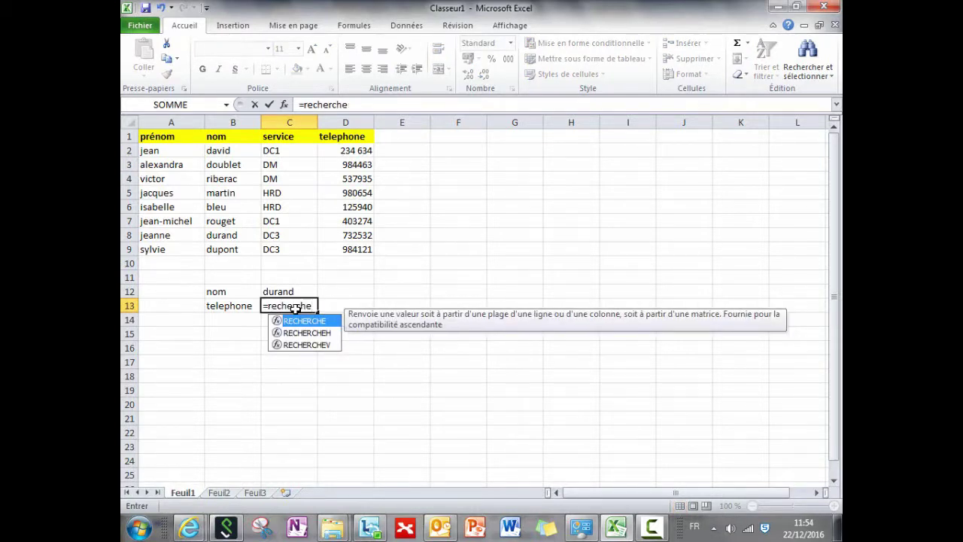
text(v)
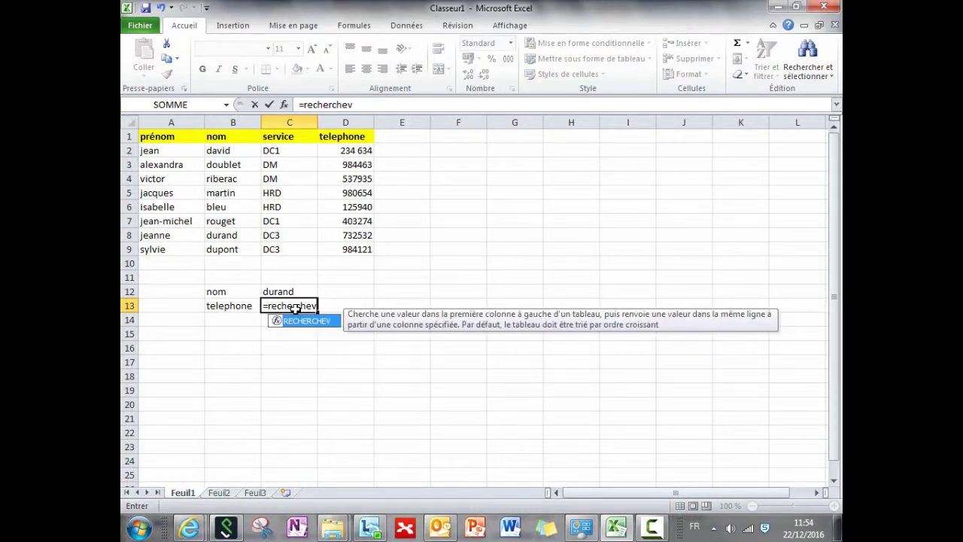
key(BackSpace)
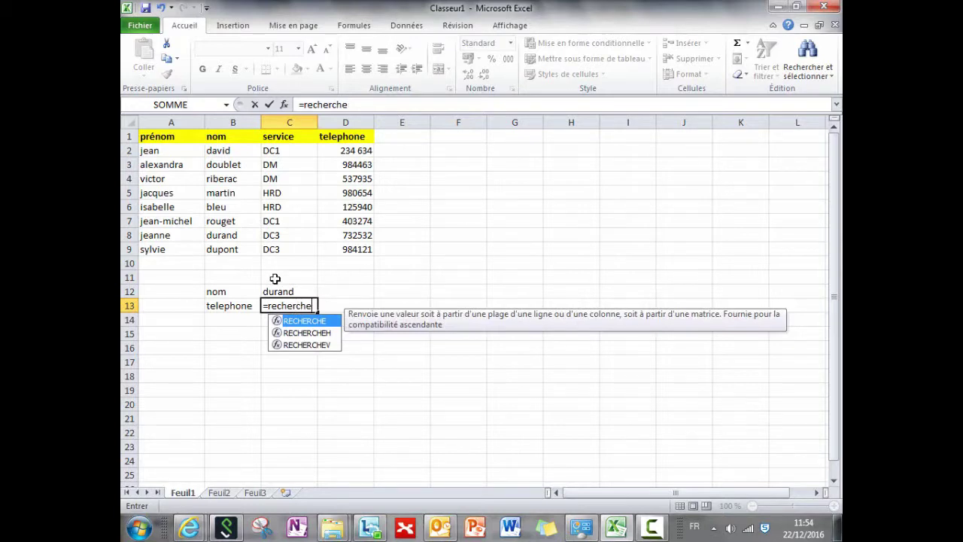
text(v()
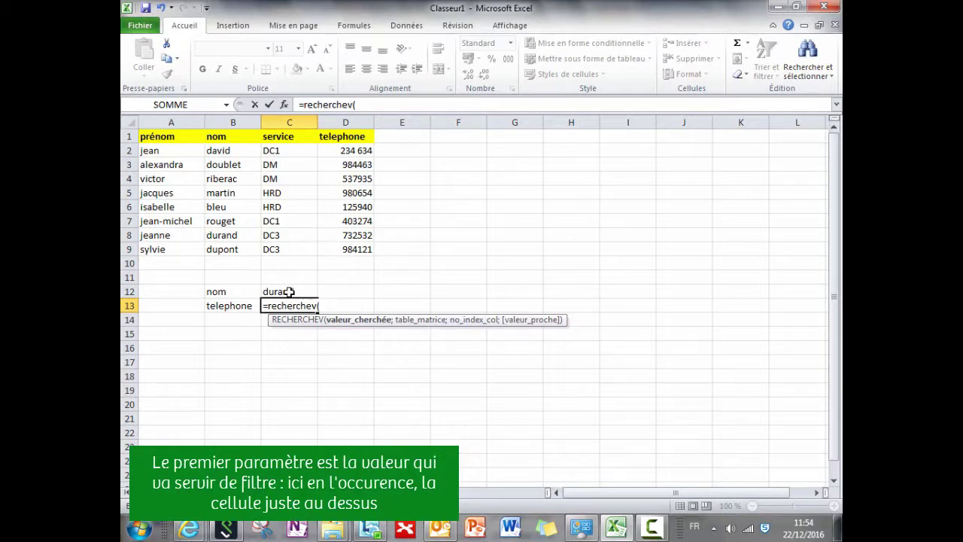
click(289, 292)
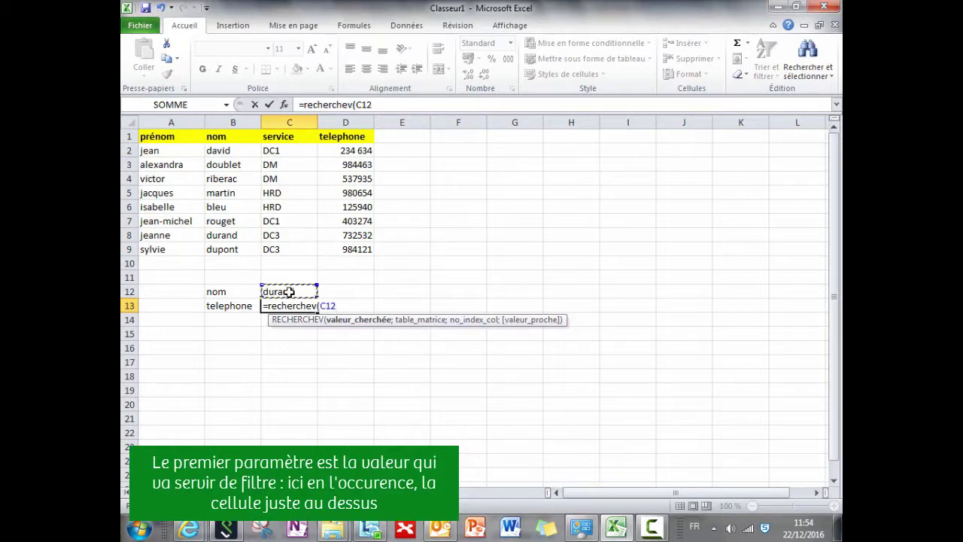
text(;)
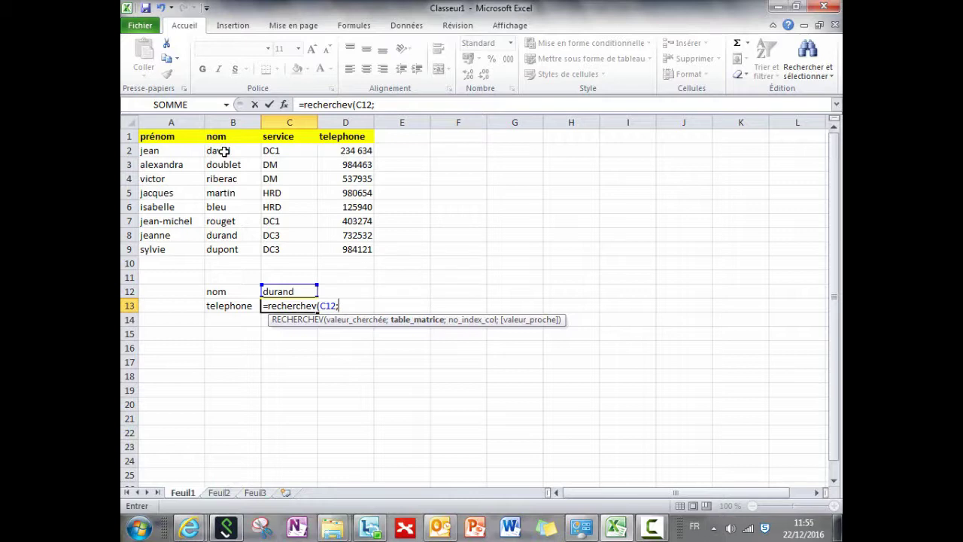
Complete the RECHERCHEV formula with the range B2:D9, column index 3 and faux for an exact match
drag(223, 151, 348, 247)
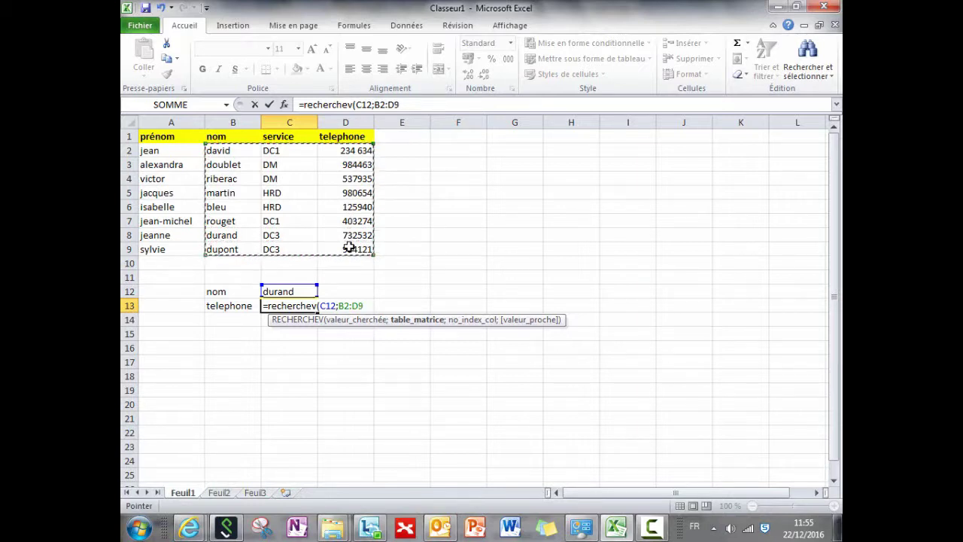
text(;)
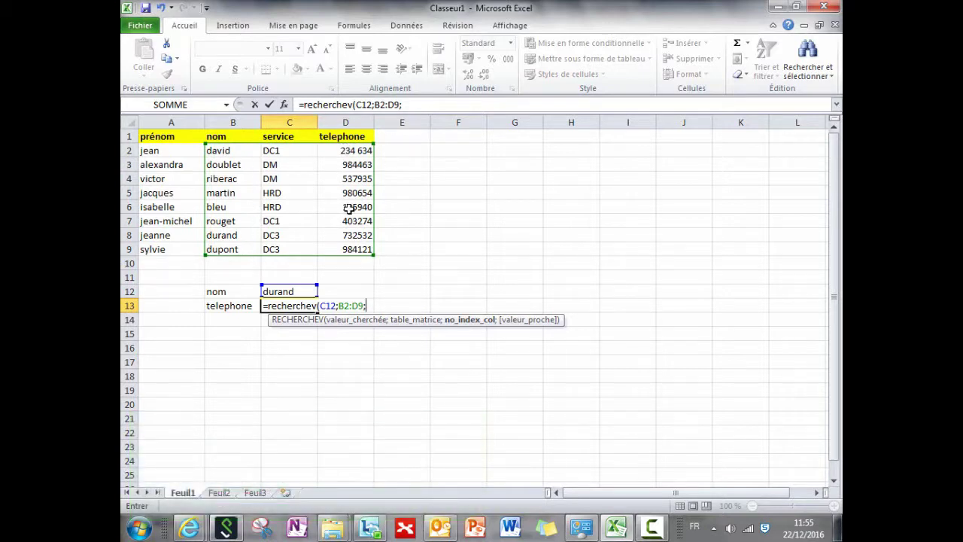
text(3;)
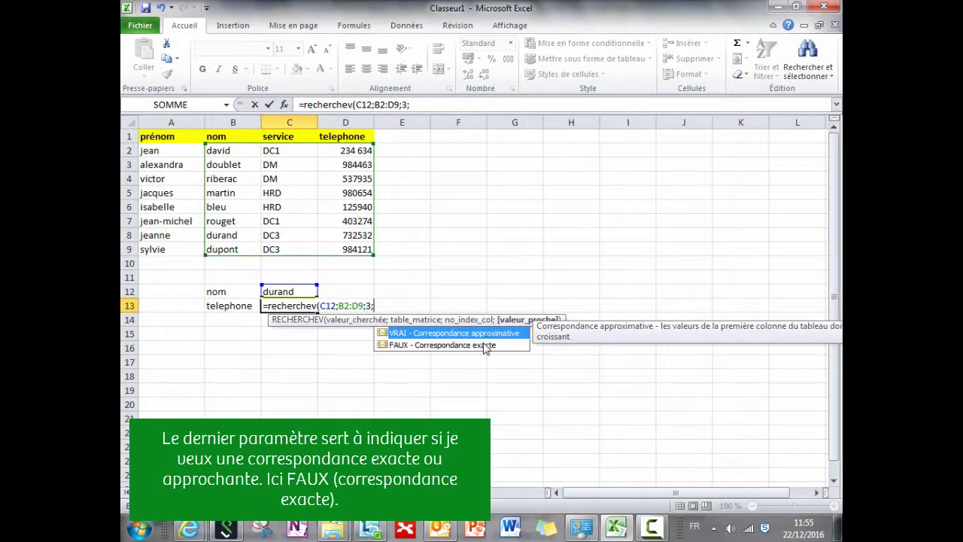
text(faux))
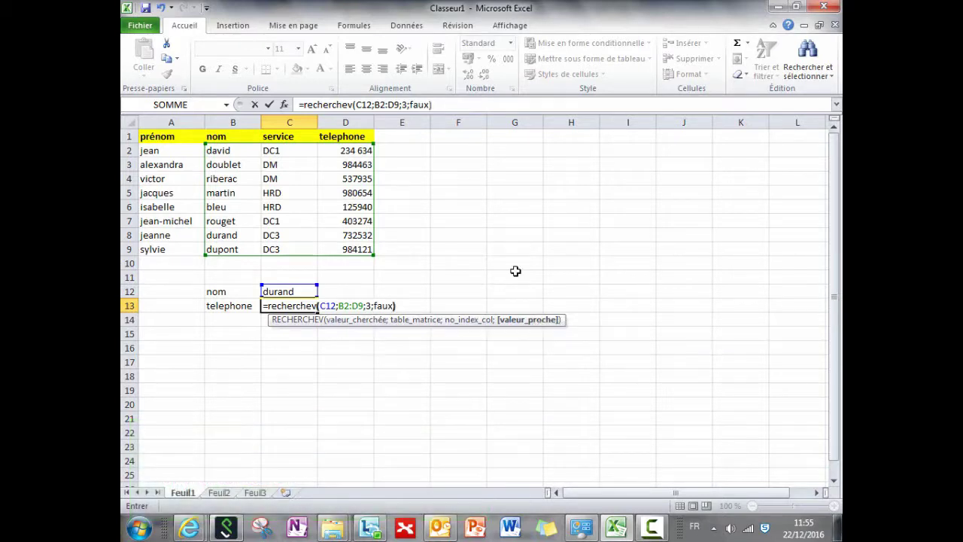
key(Return)
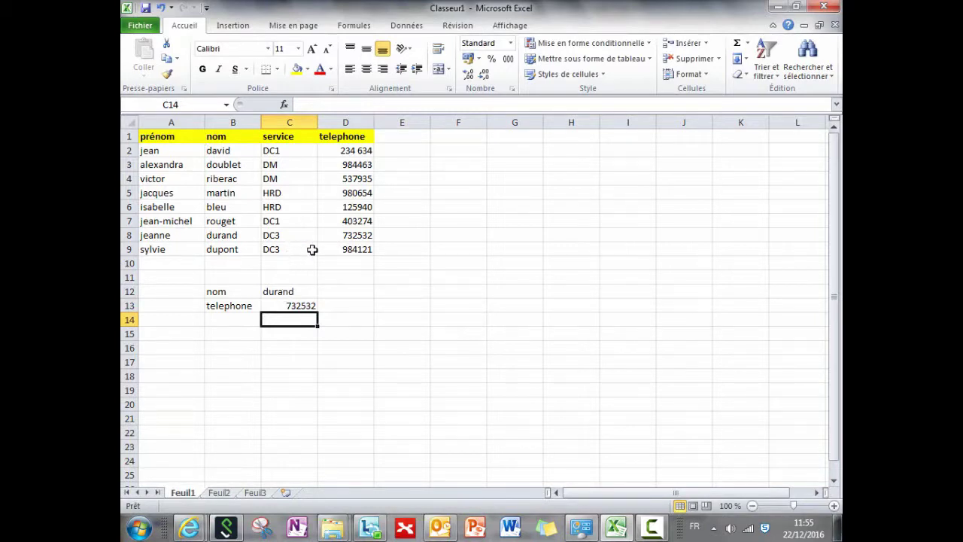
Replace the surname in cell C12 with the one listed in row 2
click(286, 296)
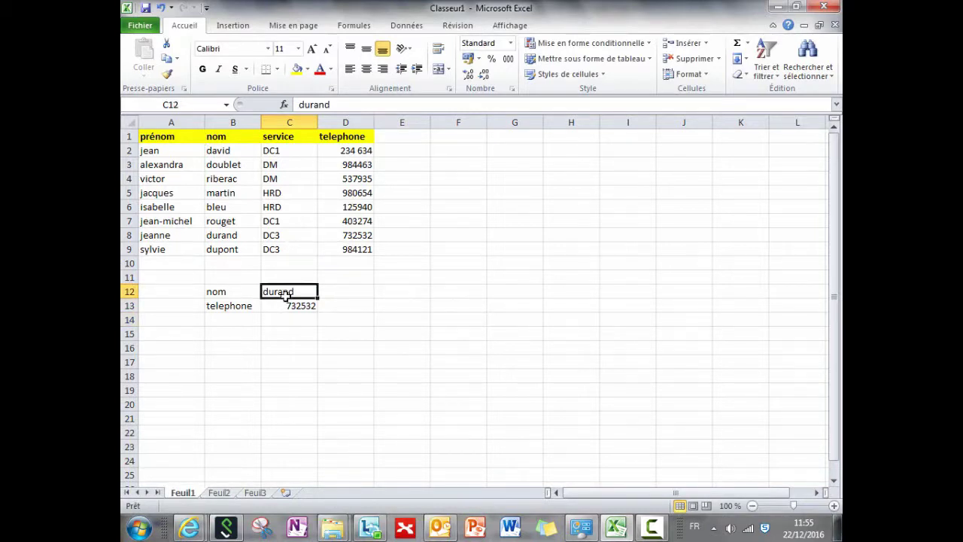
text(david)
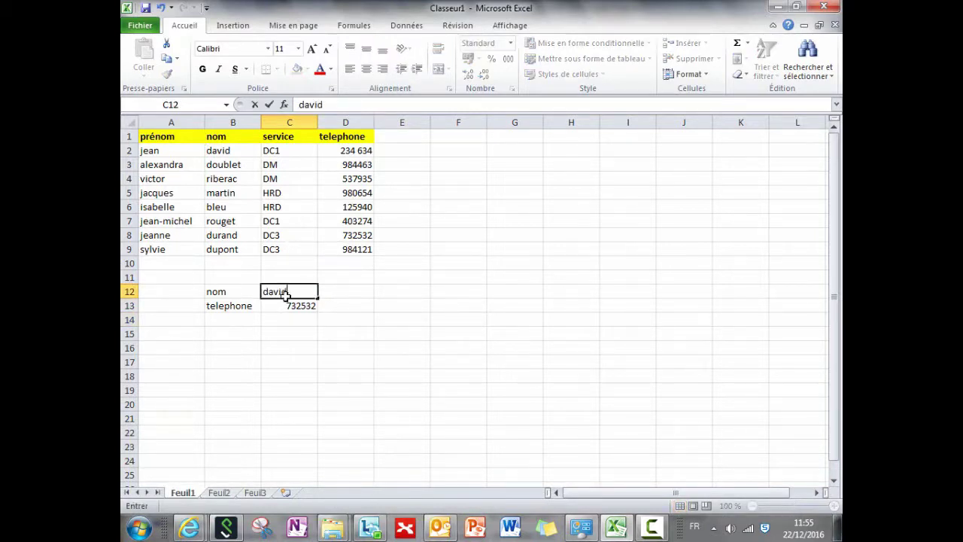
key(Return)
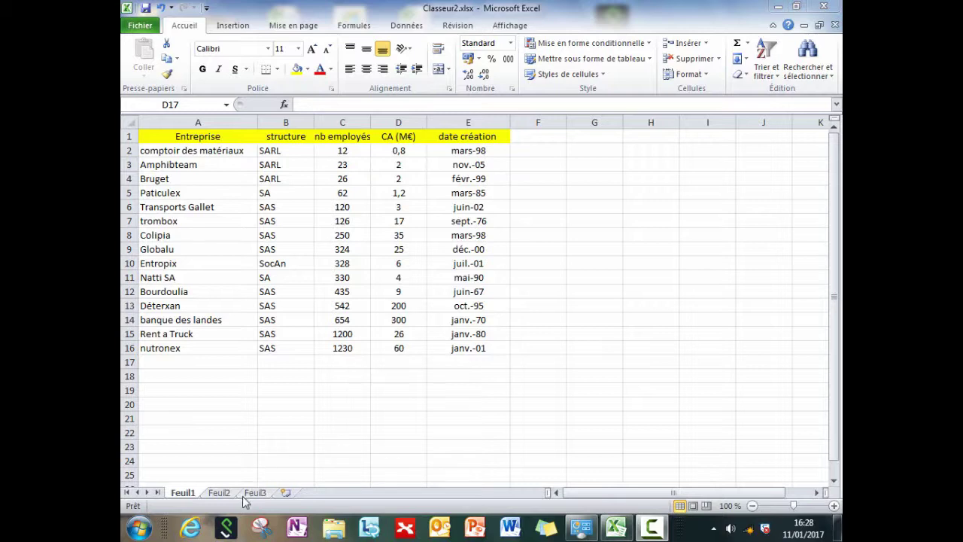
Check the company communes on Feuil2 of Classeur2.xlsx and add the header "commune" in cell F1 of Feuil1
click(219, 493)
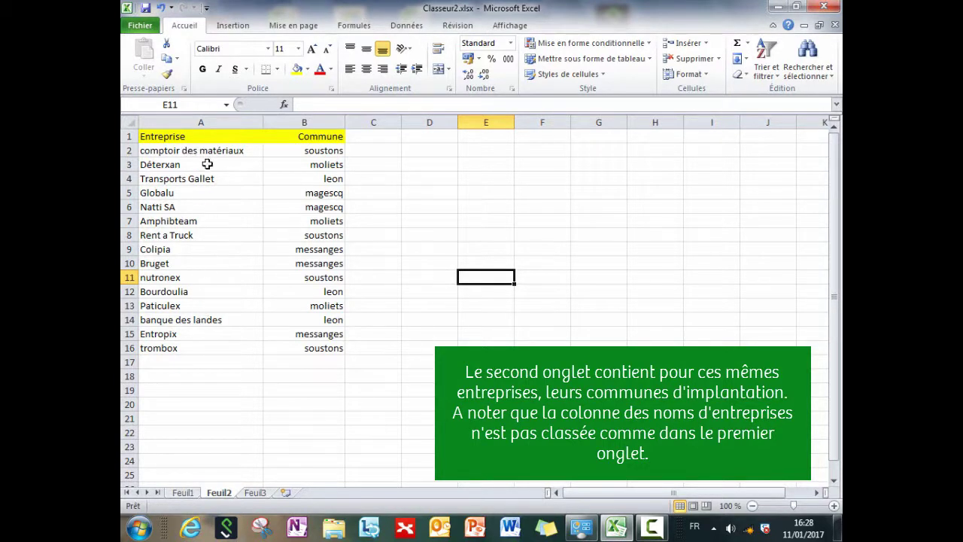
click(184, 493)
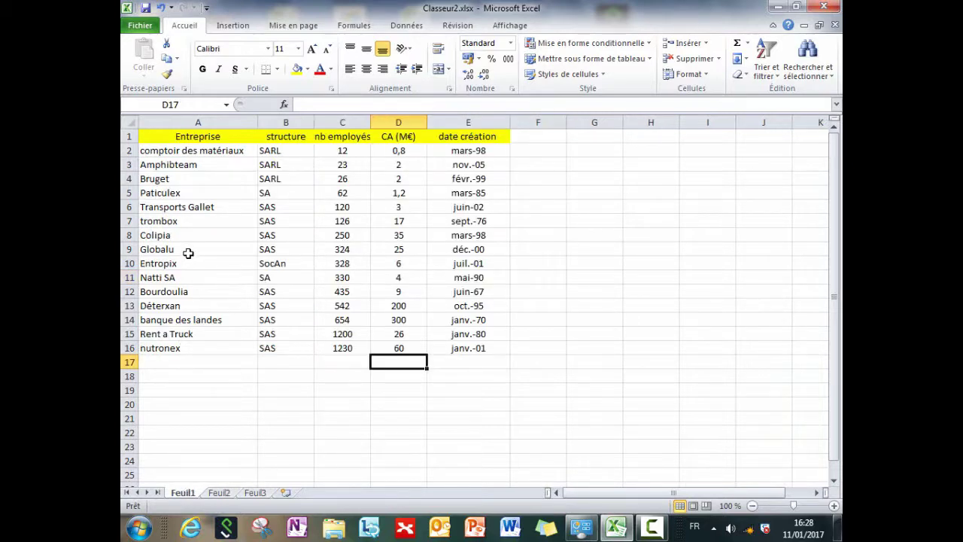
click(532, 136)
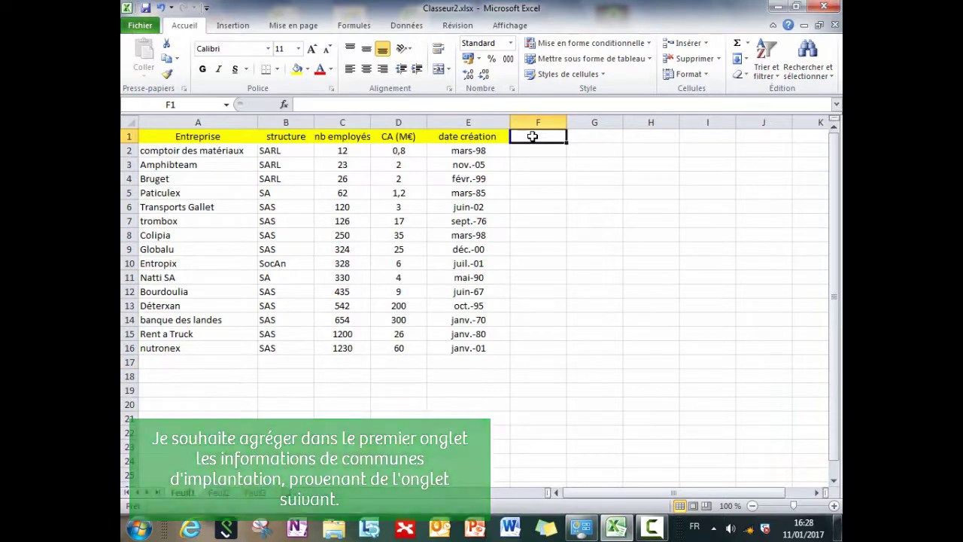
text(commune)
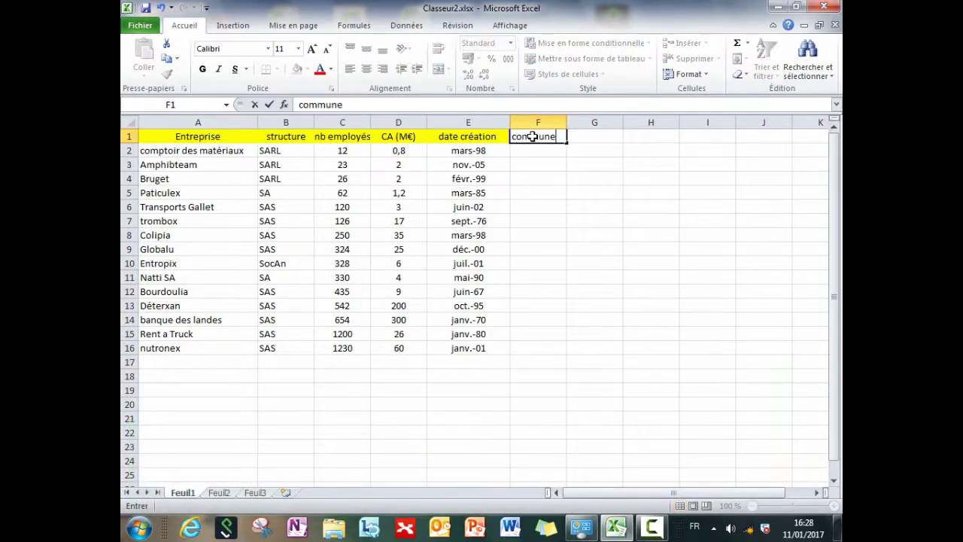
key(Return)
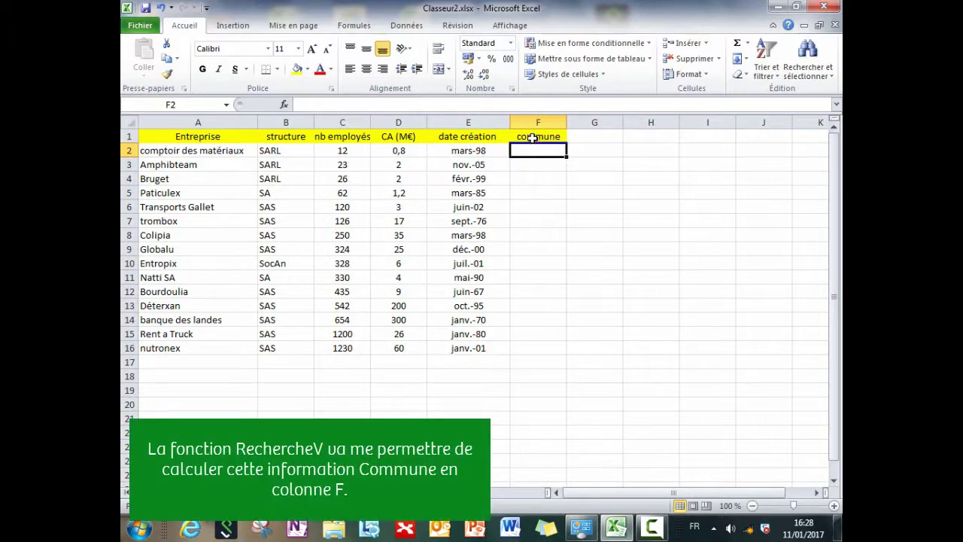
Start a RECHERCHEV formula in cell F2 and set Valeur_cherchée to A2 in its function arguments
text(=)
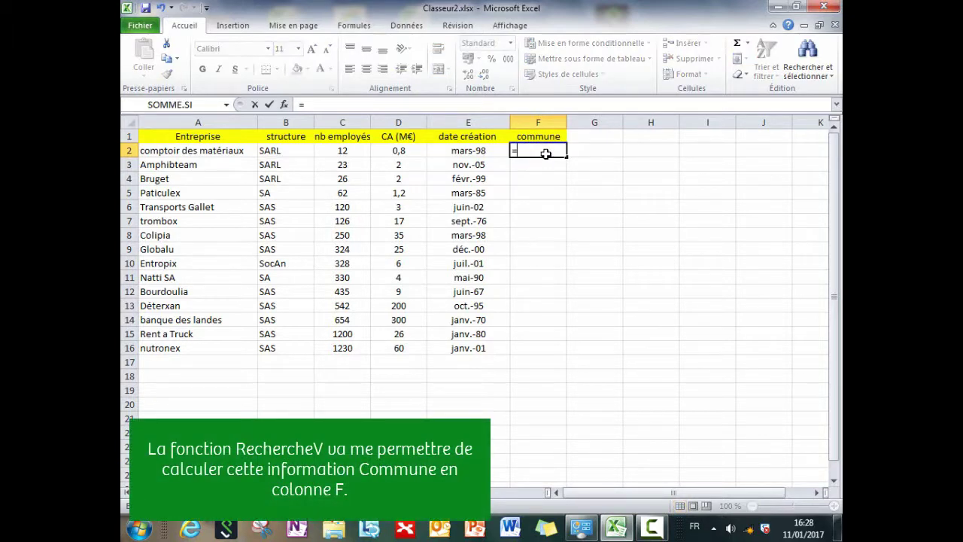
text(recerh)
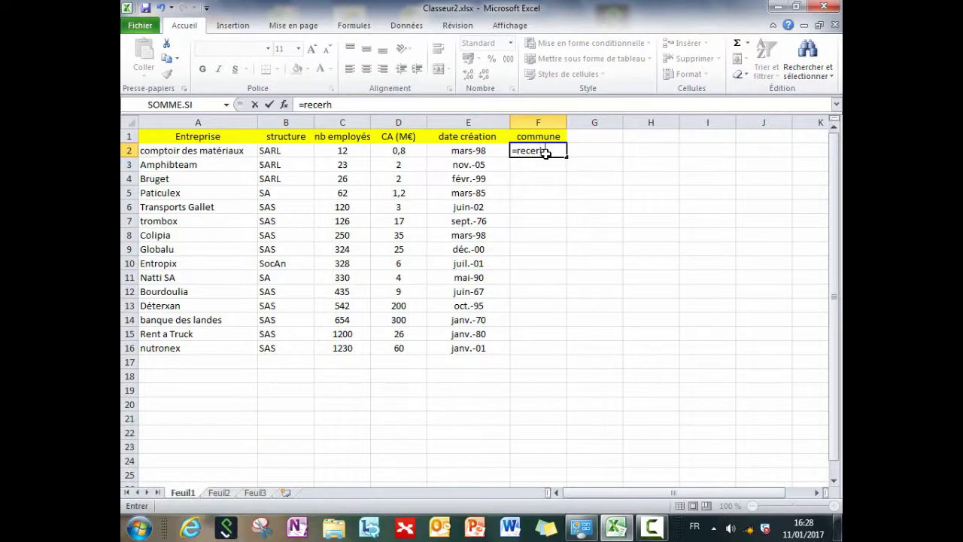
key(BackSpace)
key(BackSpace)
key(BackSpace)
text(herchev()
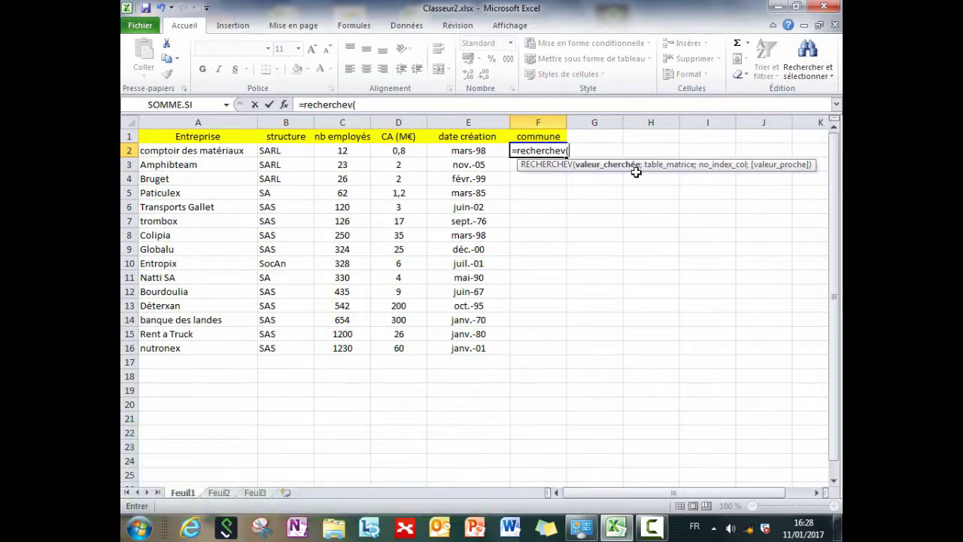
click(284, 106)
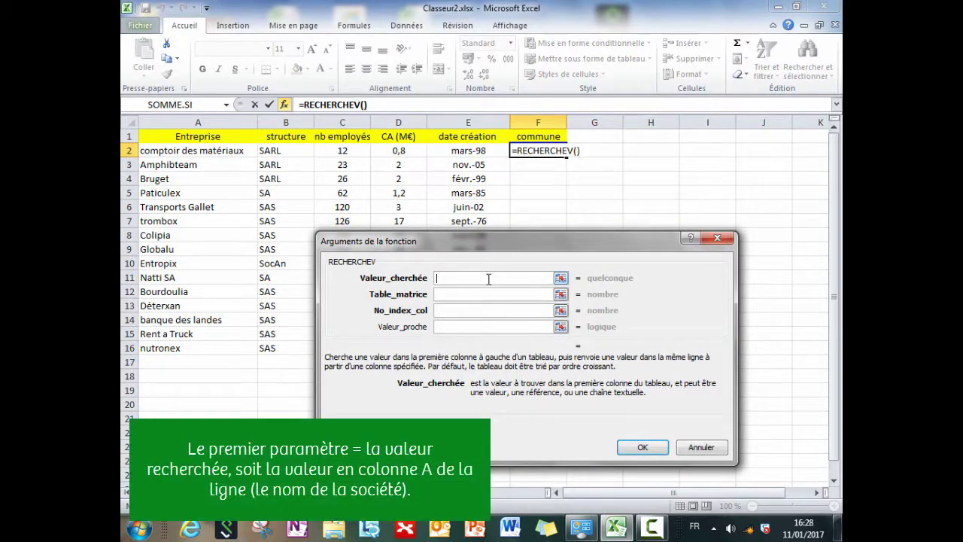
click(229, 151)
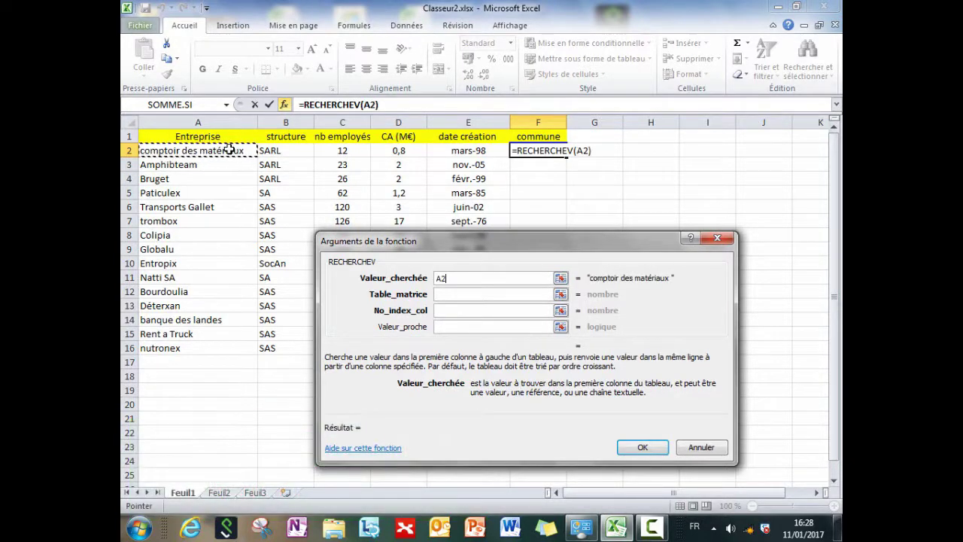
Set the Table_matrice argument to the company and commune range A2:B16 on Feuil2
click(505, 296)
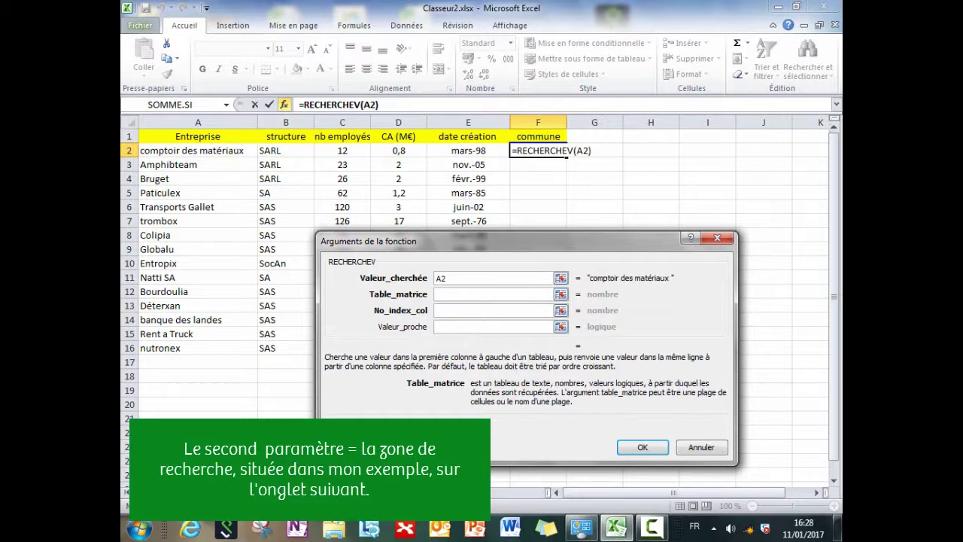
click(218, 492)
drag(148, 152, 298, 346)
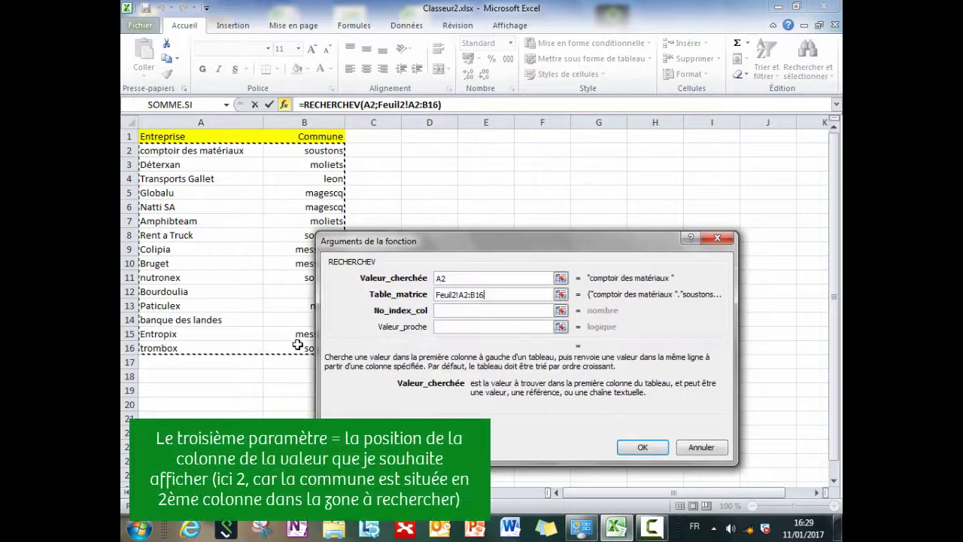
Set No_index_col to 2 and Valeur_proche to faux for the RECHERCHEV function
click(446, 311)
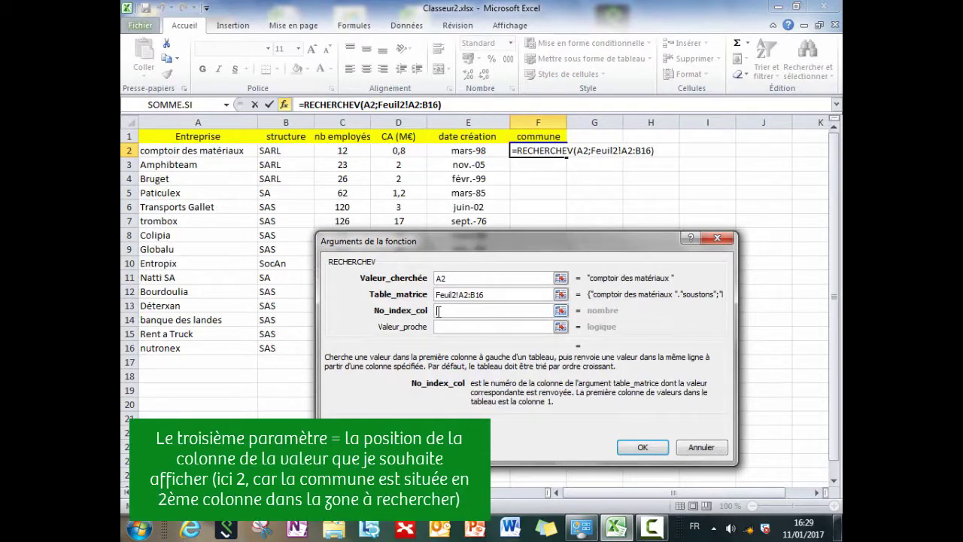
text(2)
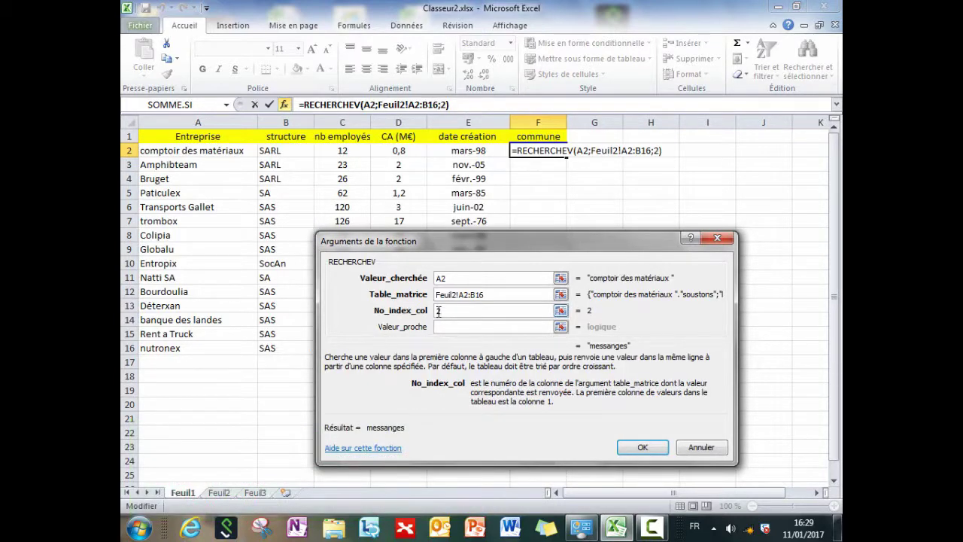
click(454, 327)
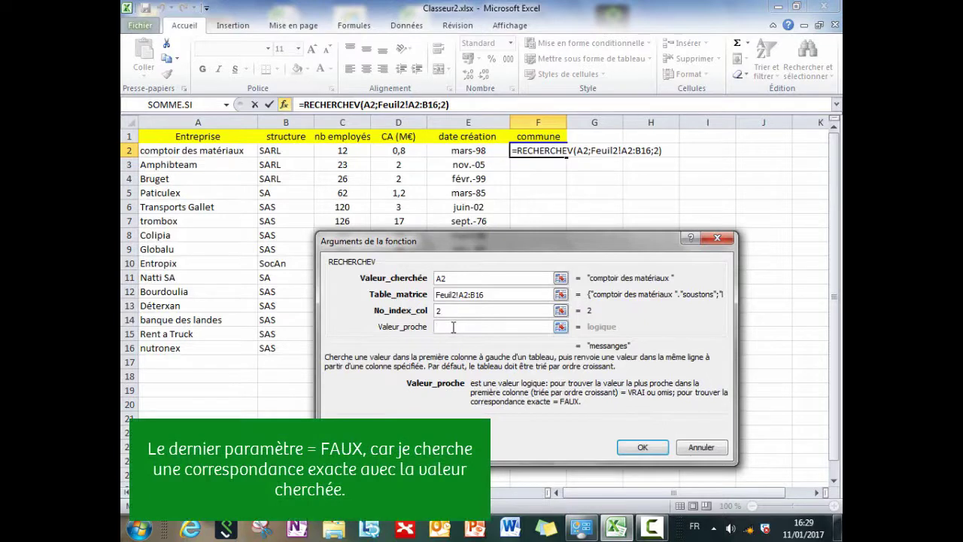
text(faux)
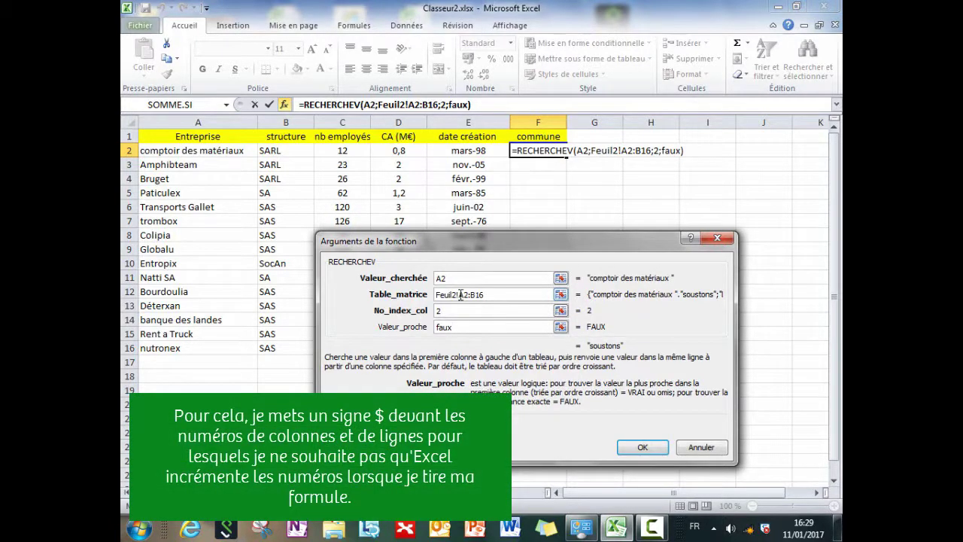
Make the Table_matrice range absolute as Feuil2!$A$2:$B$16 and validate the RECHERCHEV formula in F2
click(464, 294)
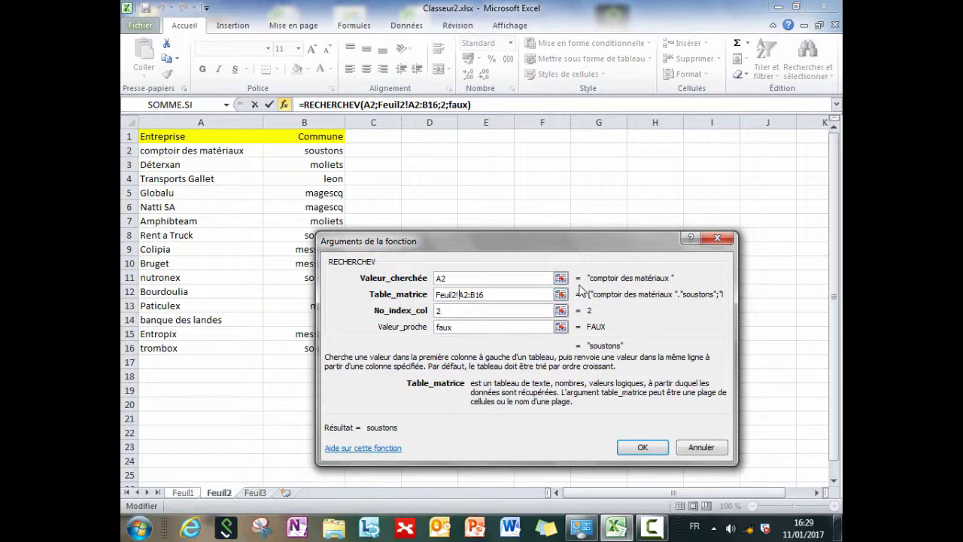
text($A$2:)
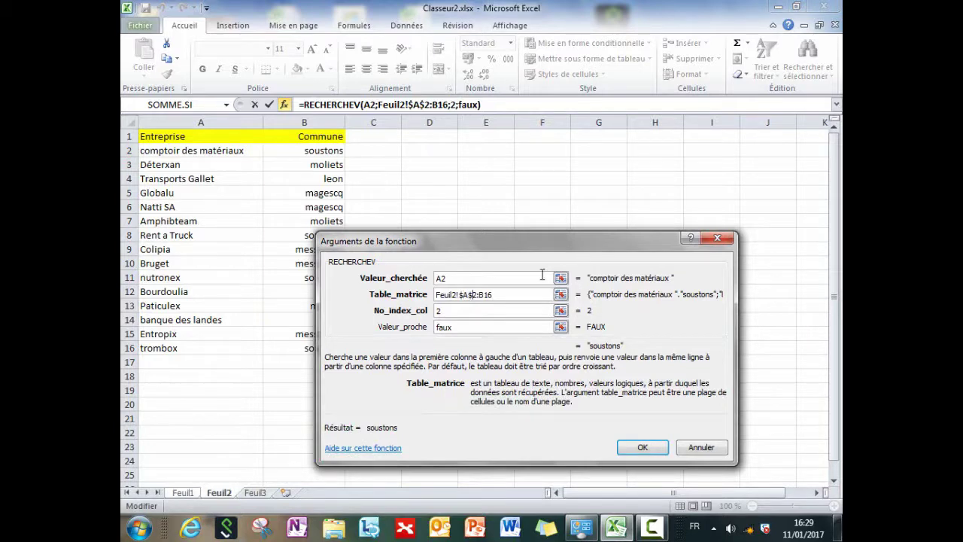
text($)
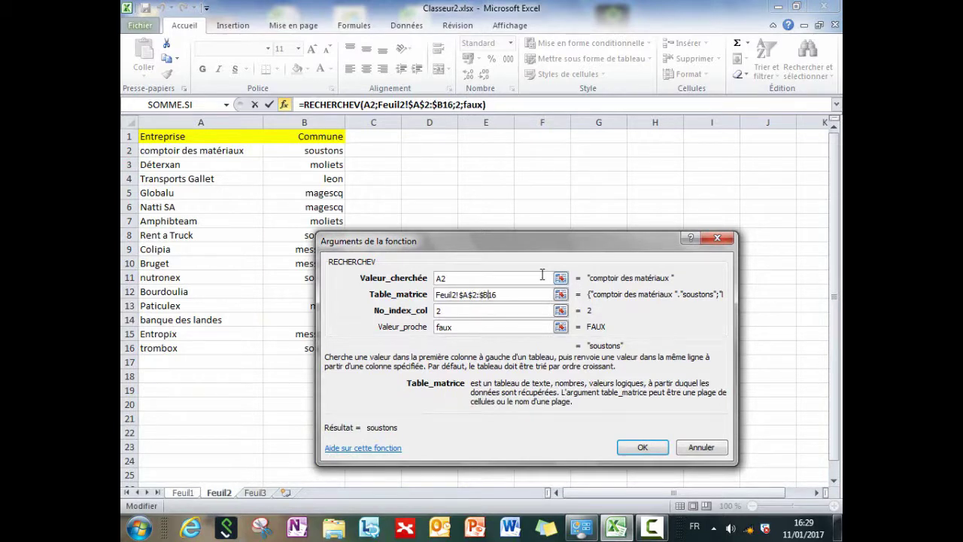
key(Right)
text($)
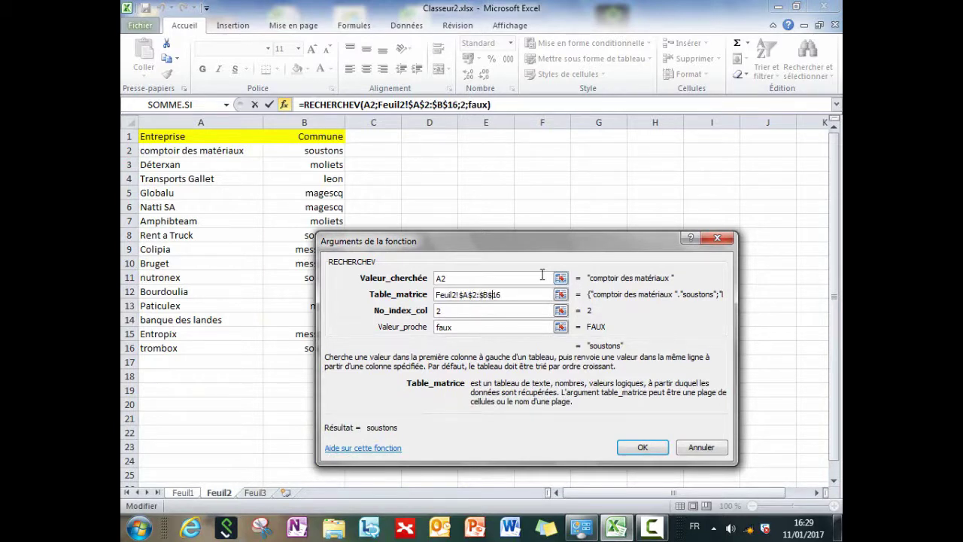
click(641, 448)
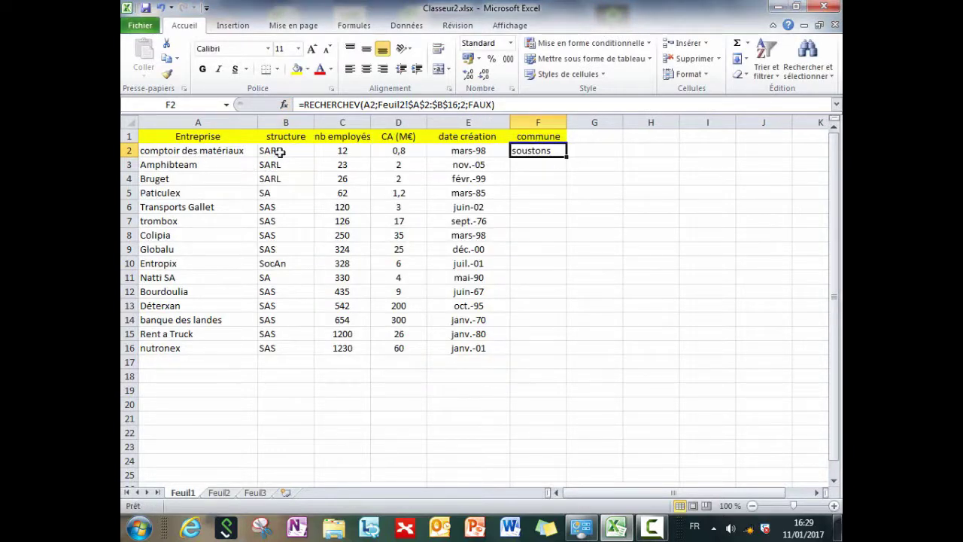
Check the commune for comptoir des matériaux on Feuil2 and fill the F2 formula down through F16 on Feuil1
click(219, 493)
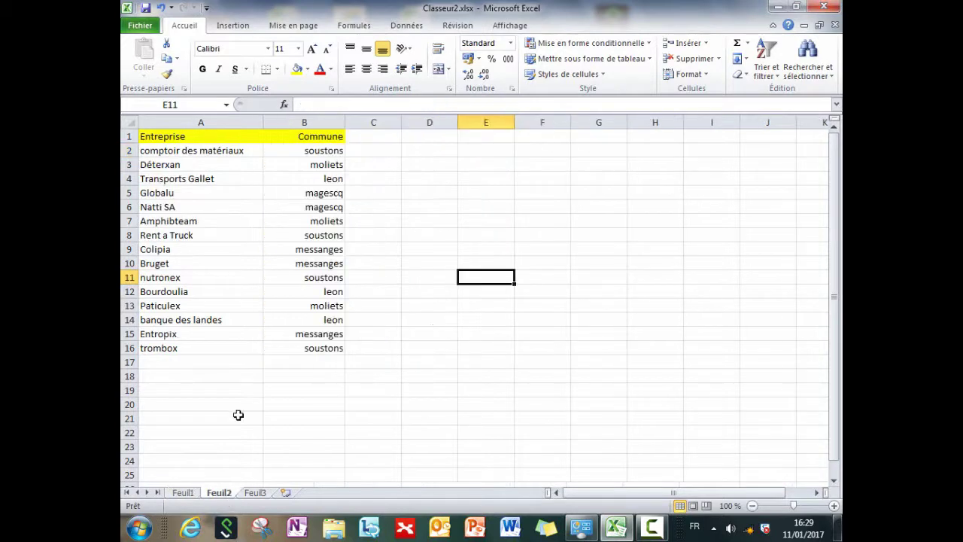
click(182, 494)
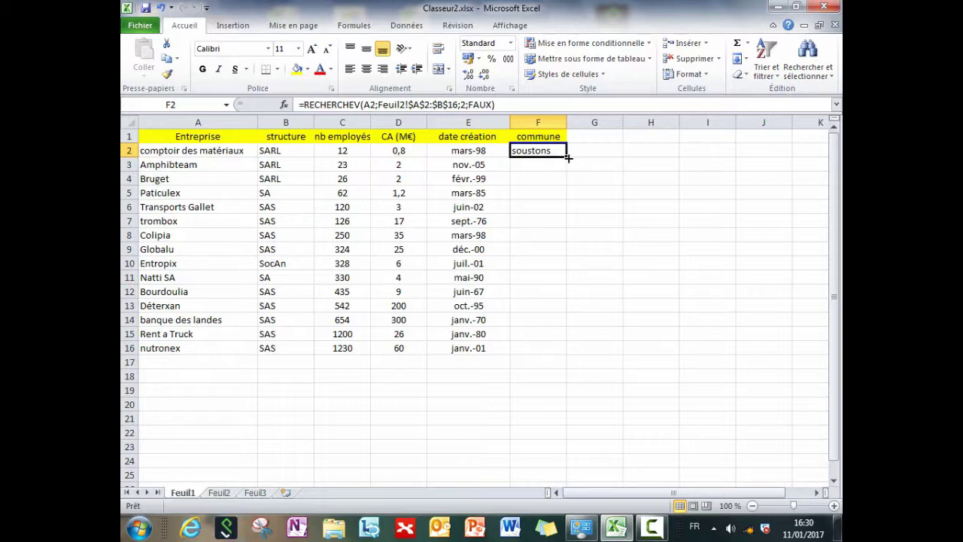
drag(566, 155, 555, 339)
click(616, 249)
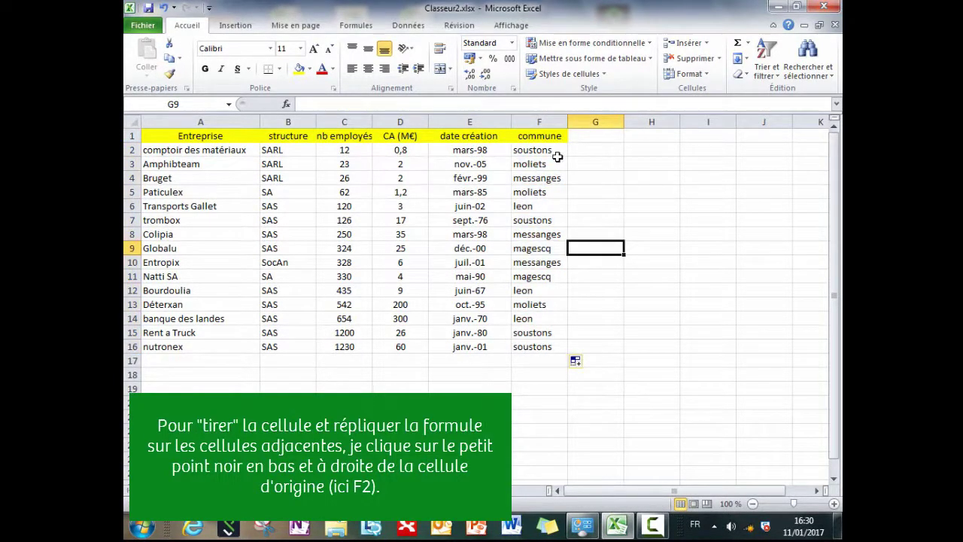
Verify the commune returned for Bruget on Feuil1 against the company list on Feuil2
click(217, 178)
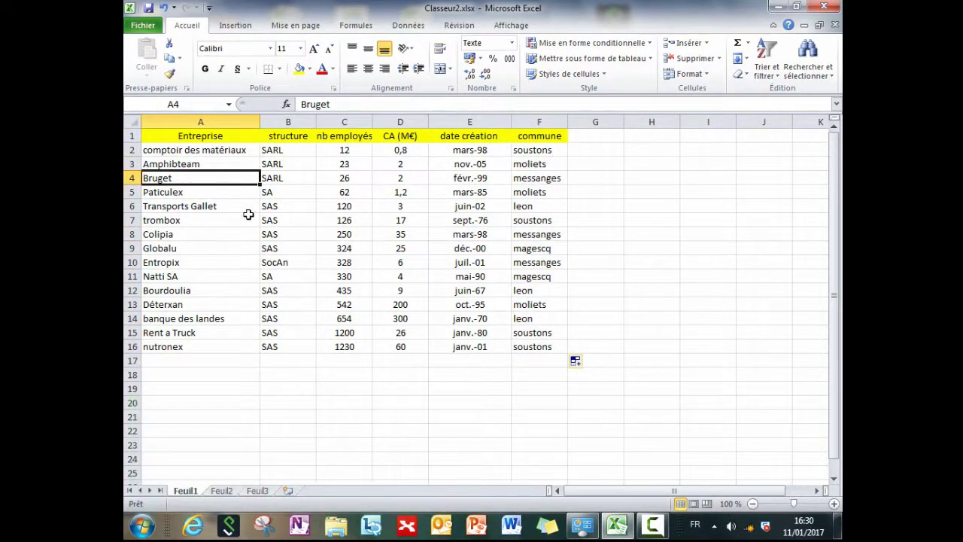
click(225, 492)
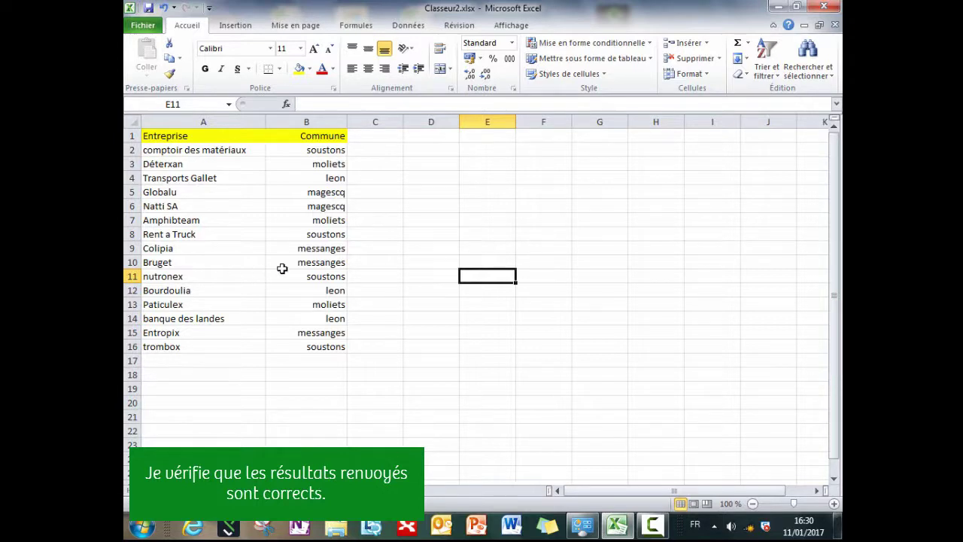
click(189, 493)
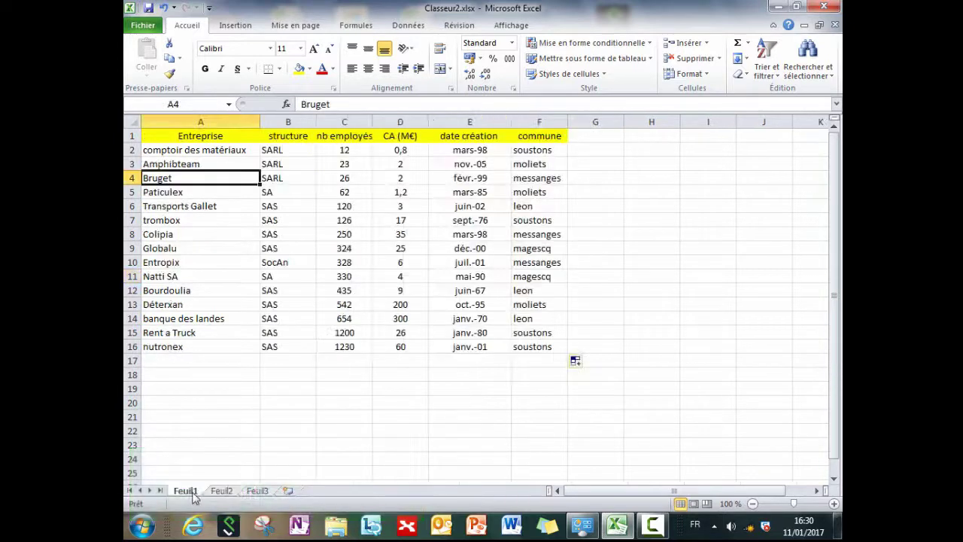
Inspect the copied RECHERCHEV formulas in cells F3, F6, F10 and F12 to compare their lookup cell and table range references
click(541, 163)
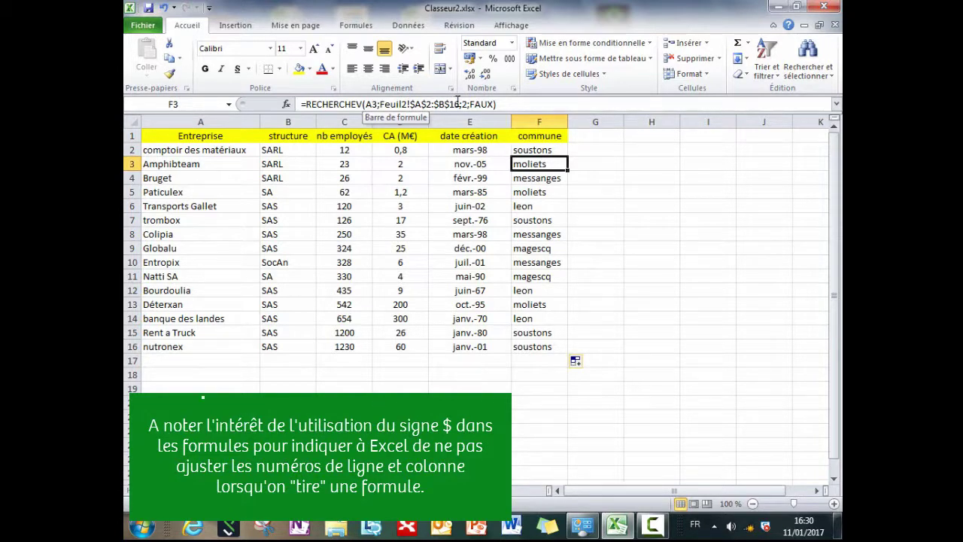
click(539, 206)
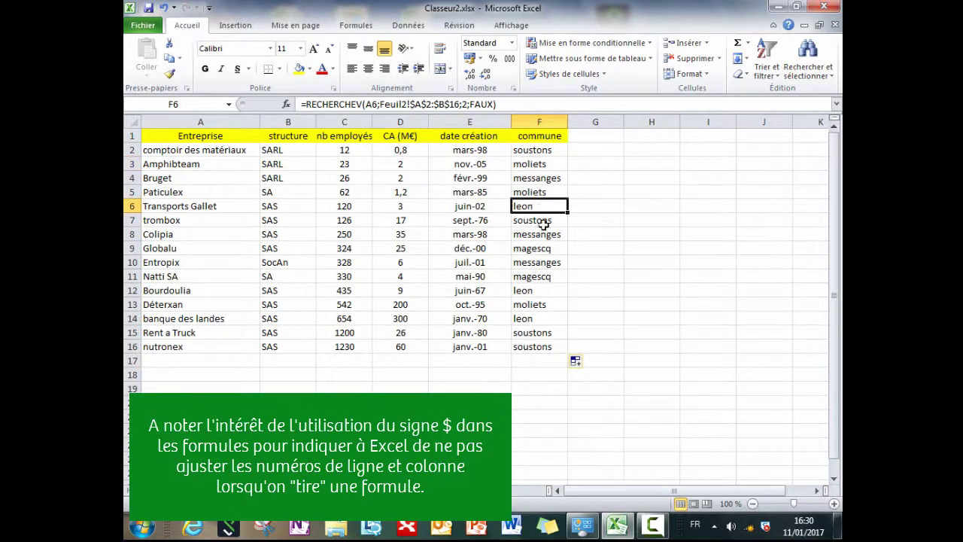
click(543, 263)
click(550, 289)
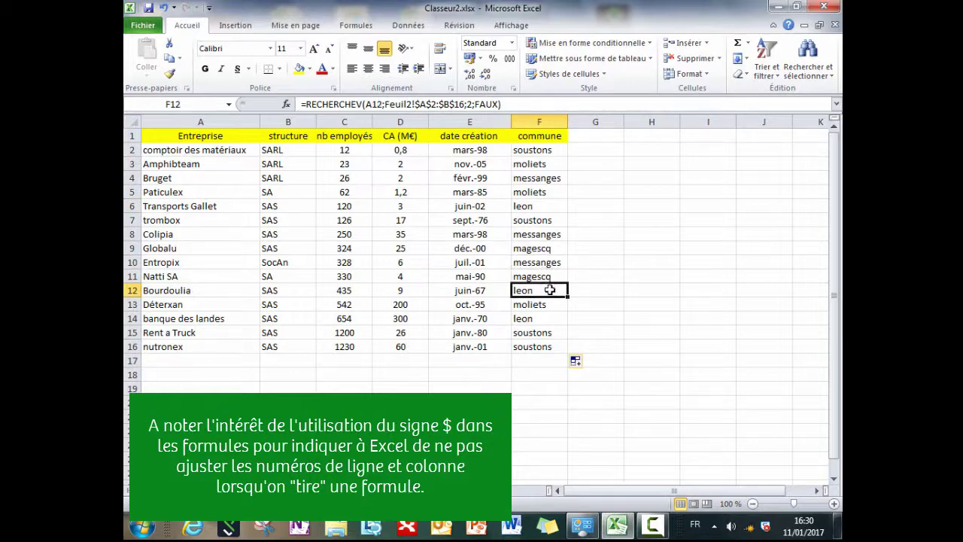